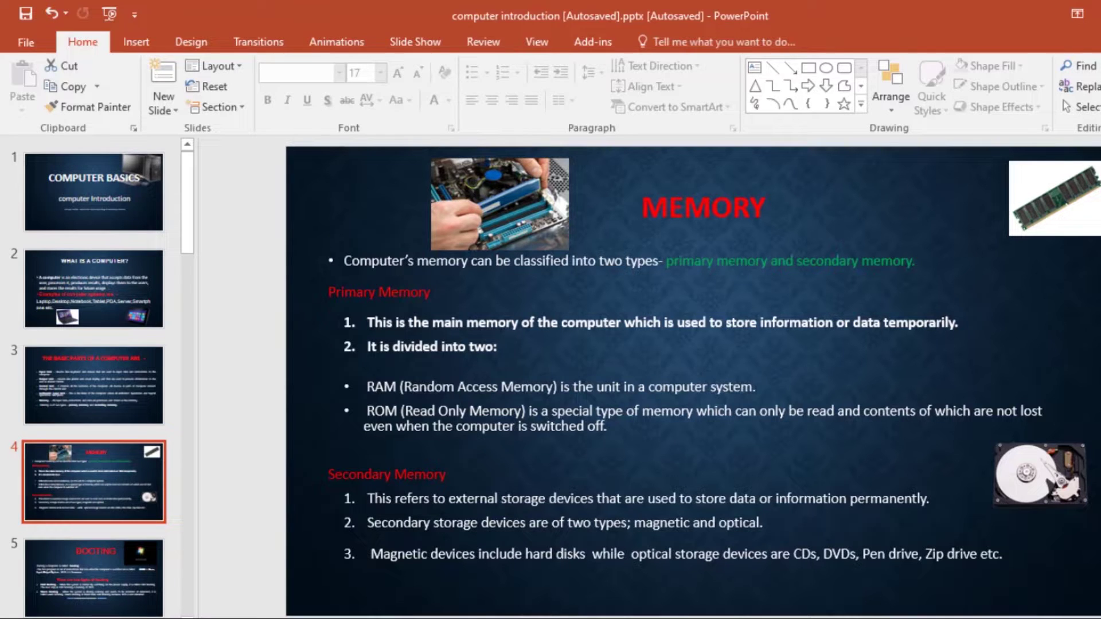
Bring up slide 3, 'The Basic Parts of a Computer Are', for editing.
left_click(83, 369)
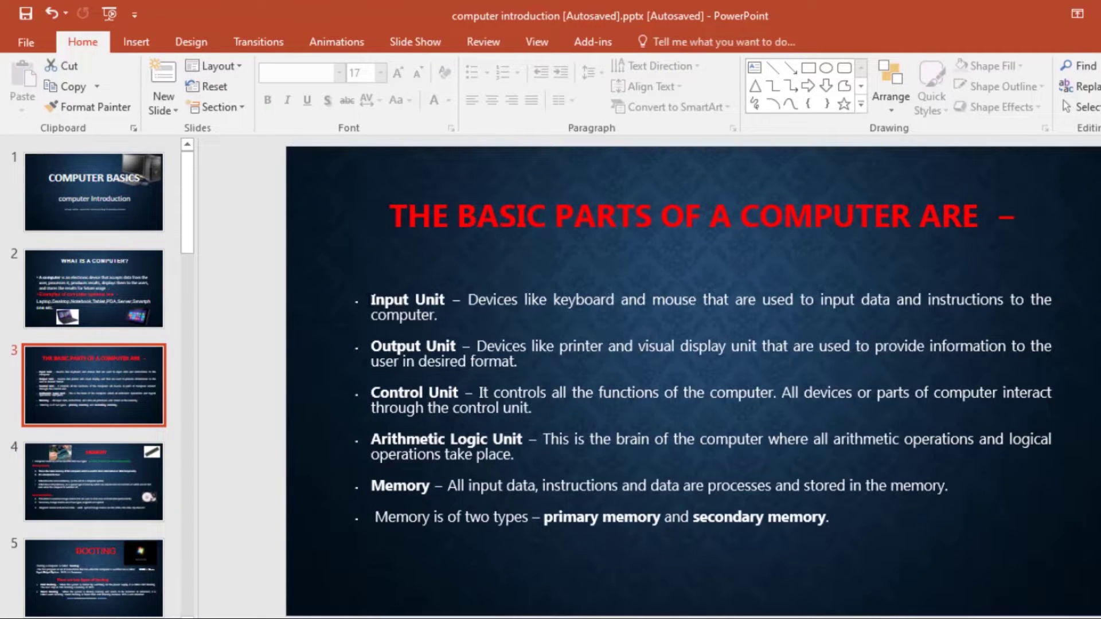
Give the slide 3 list of computer parts Arrow Bullets, then go to slide 4.
left_click_drag(370, 296, 860, 536)
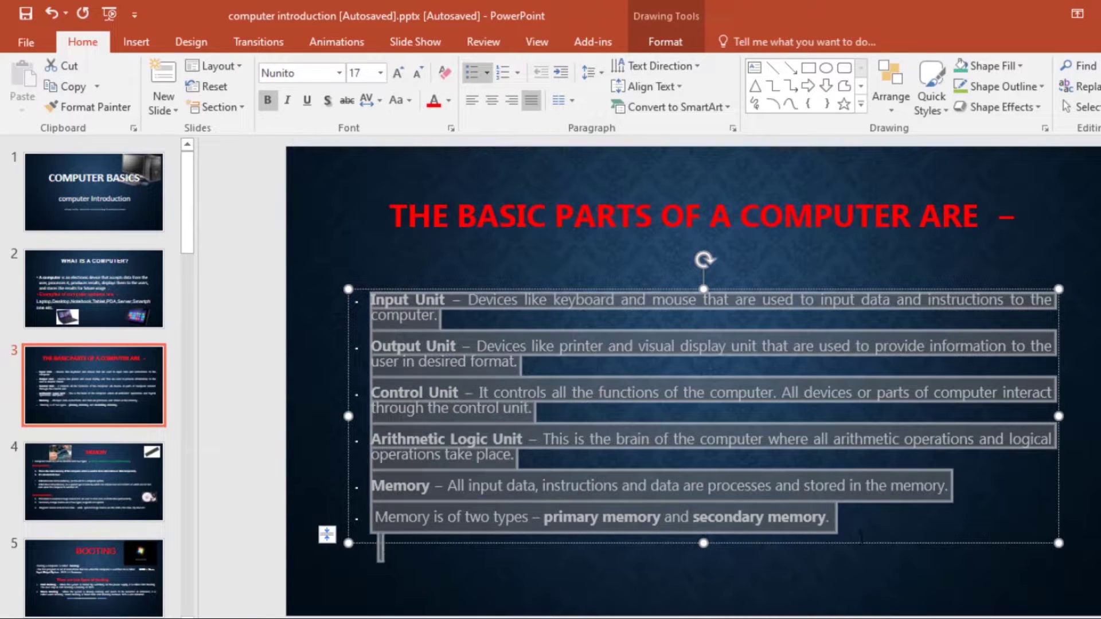
left_click_drag(380, 547, 380, 547)
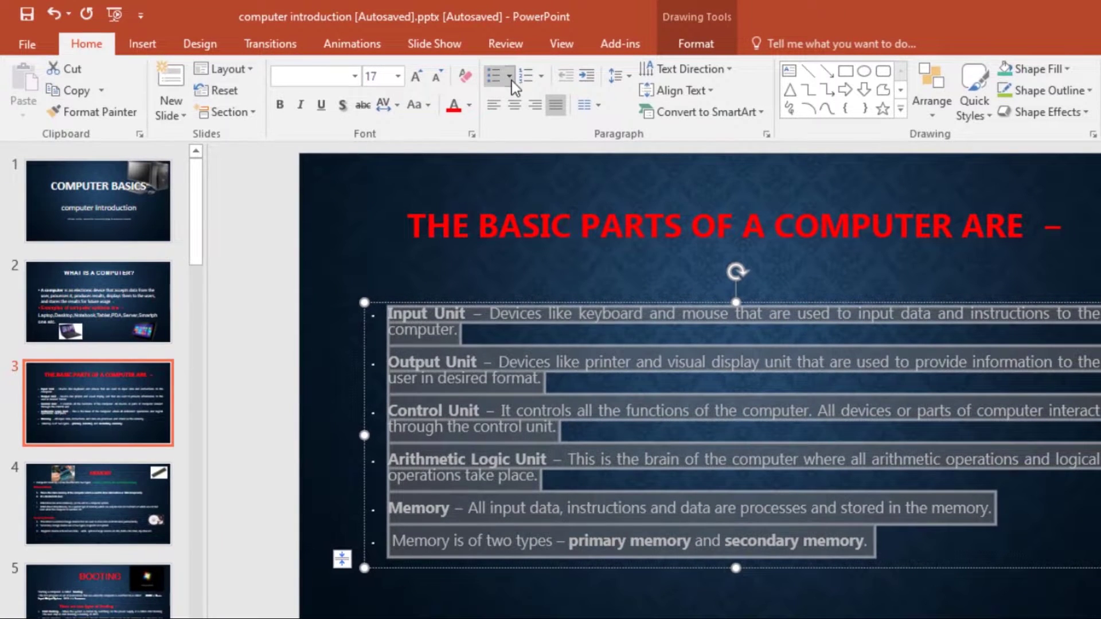
left_click(510, 78)
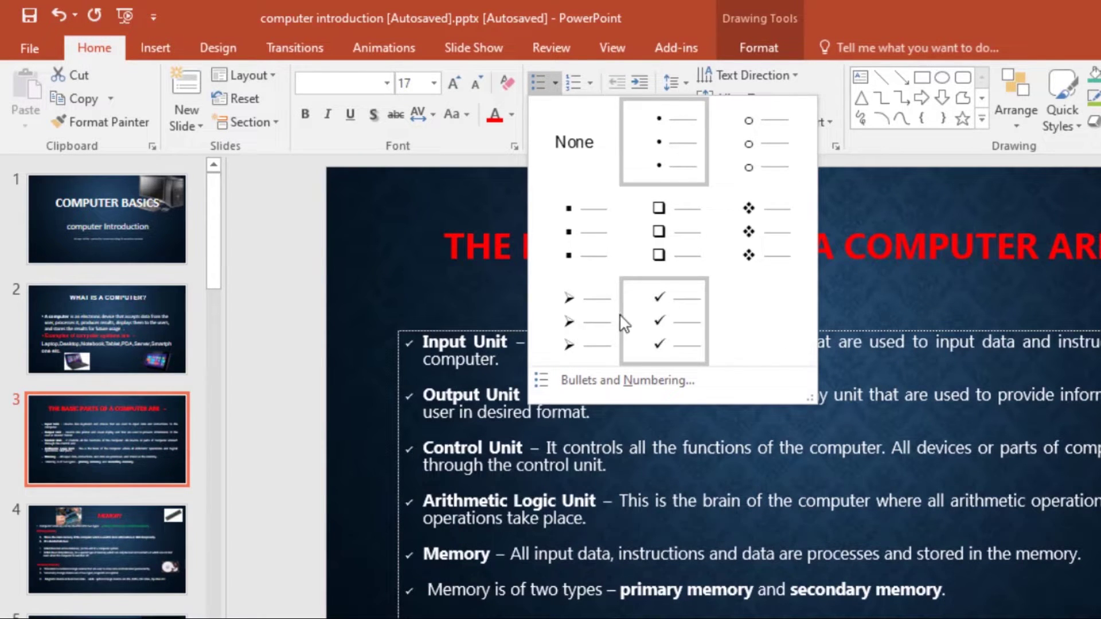
left_click(590, 320)
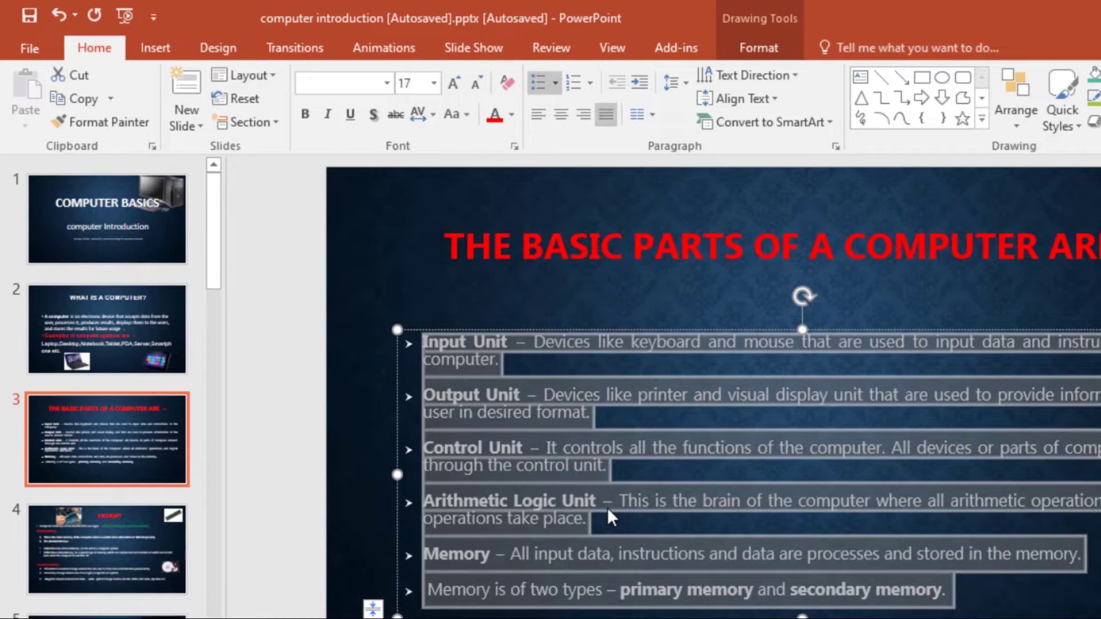
left_click(986, 591)
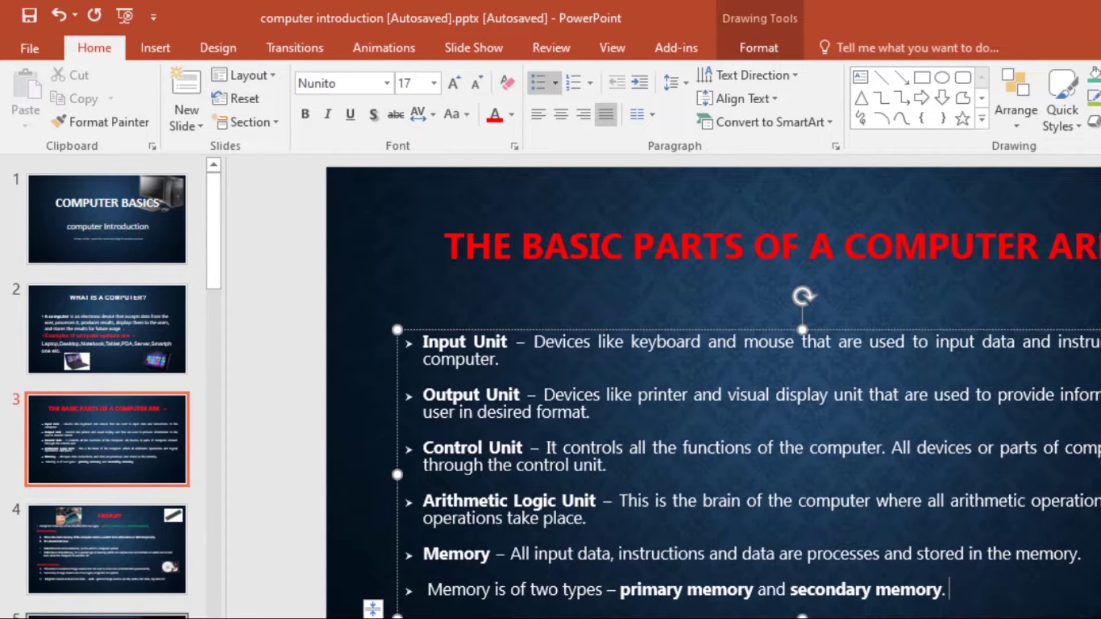
left_click(91, 565)
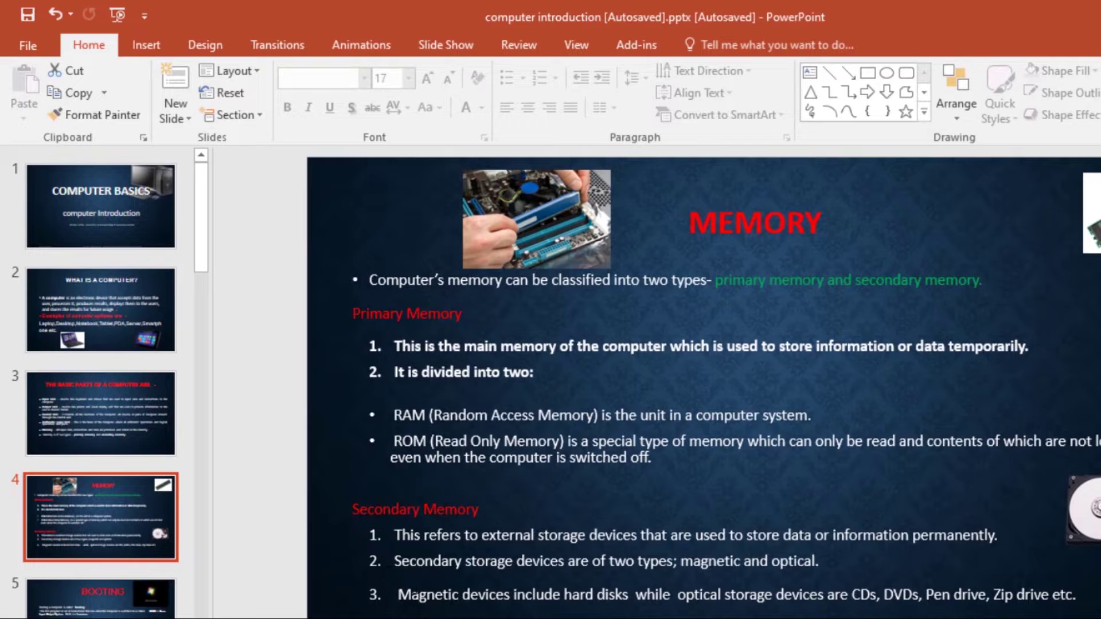
Letter the three Secondary Memory lines on slide 4 a), b), c), then undo it.
mouse_move(395, 535)
left_mouse_down()
mouse_move(394, 561)
mouse_move(826, 562)
mouse_move(1081, 597)
left_mouse_up()
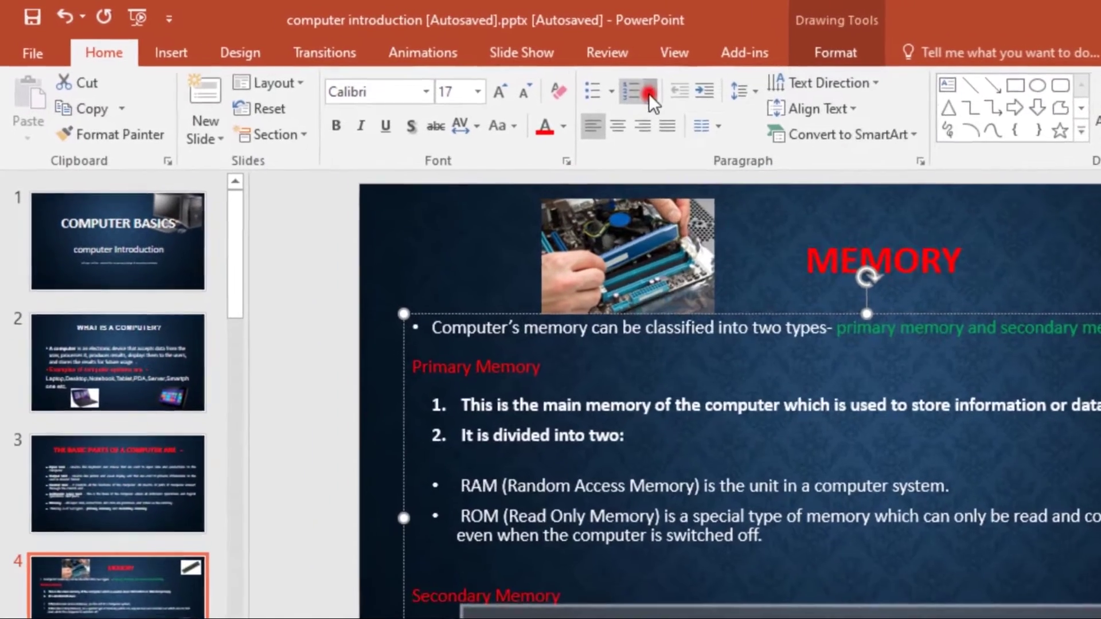
left_click(555, 79)
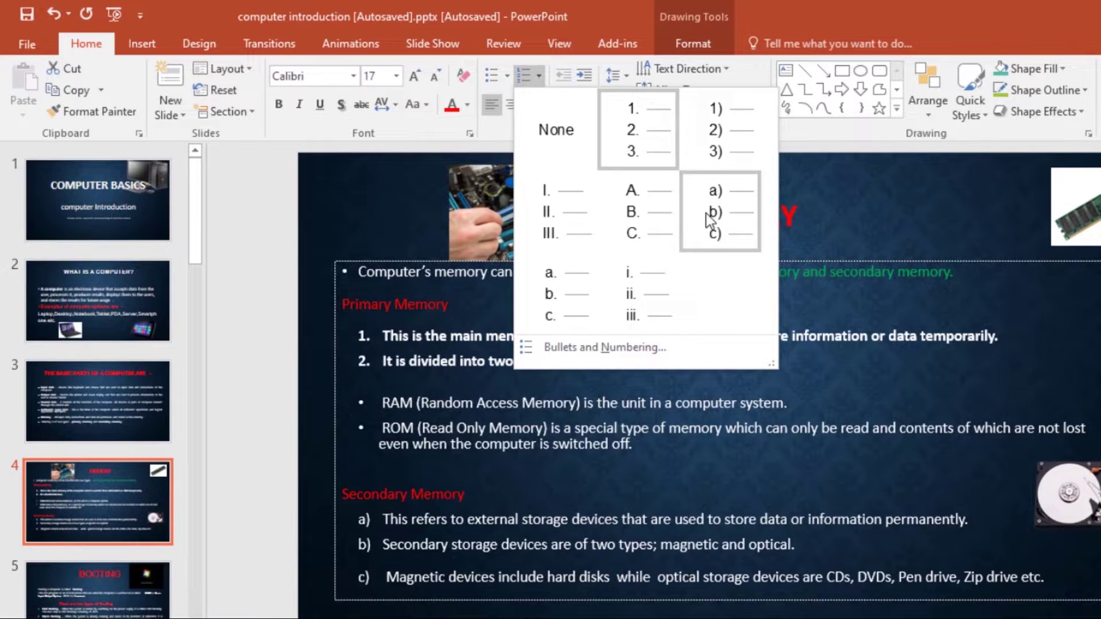
left_click(709, 219)
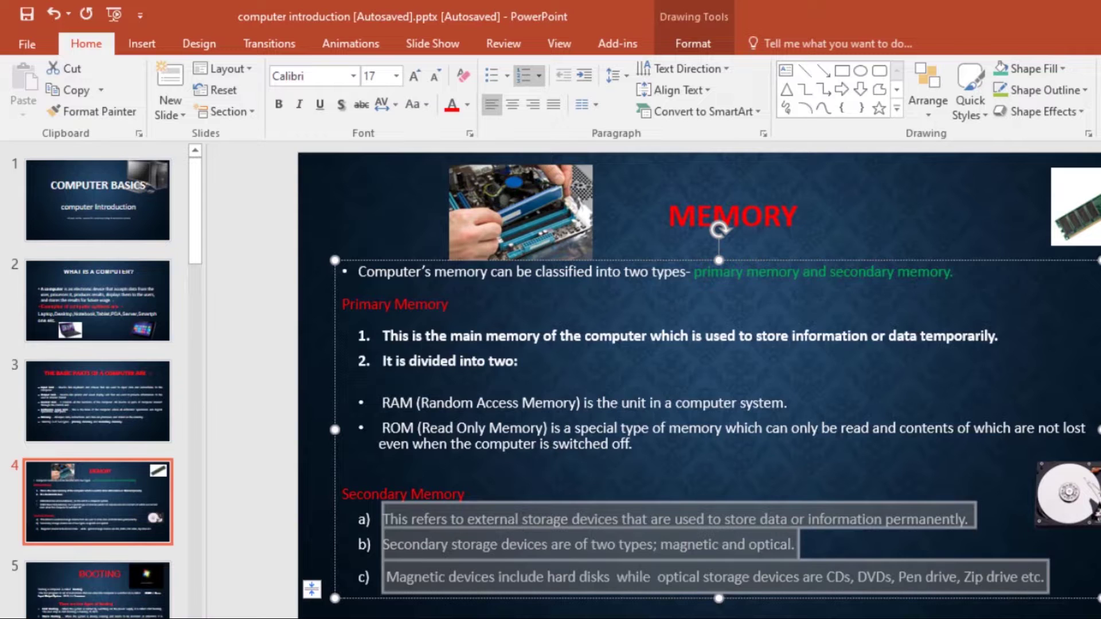
left_click(695, 521)
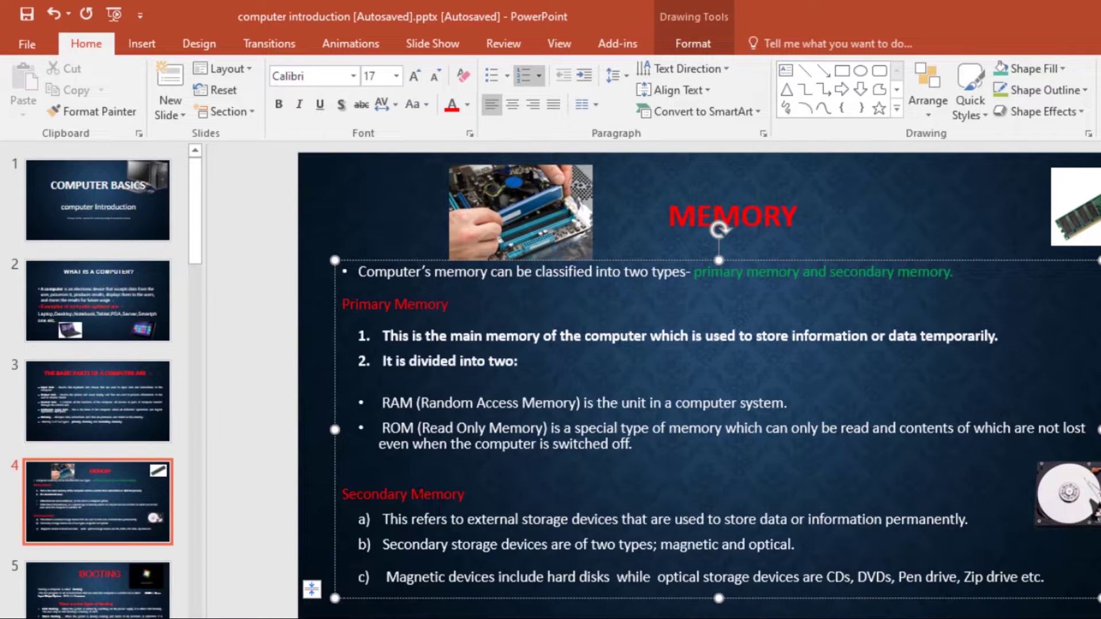
left_click(53, 14)
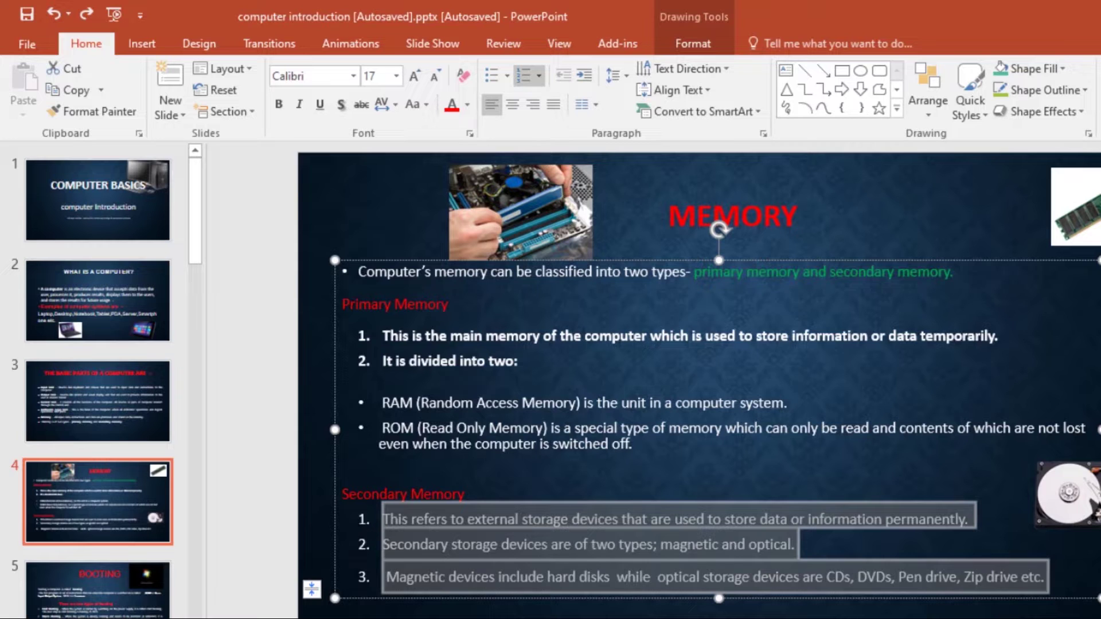
Number the Secondary Memory lines starting at 3, then return to slide 3.
left_click(363, 335)
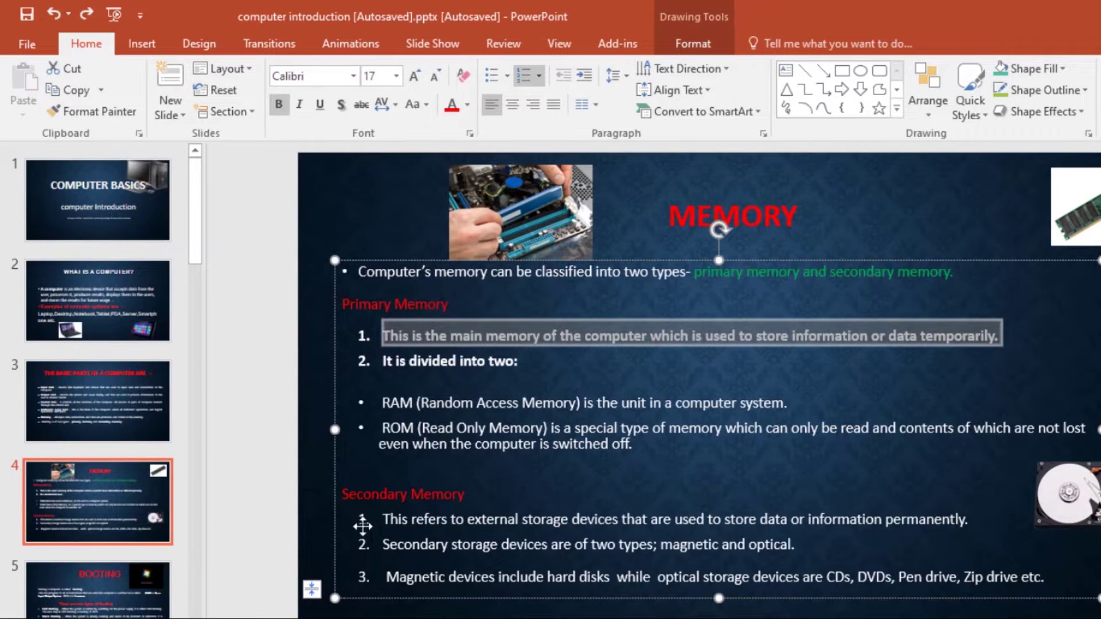
left_click(365, 598)
left_click(422, 521)
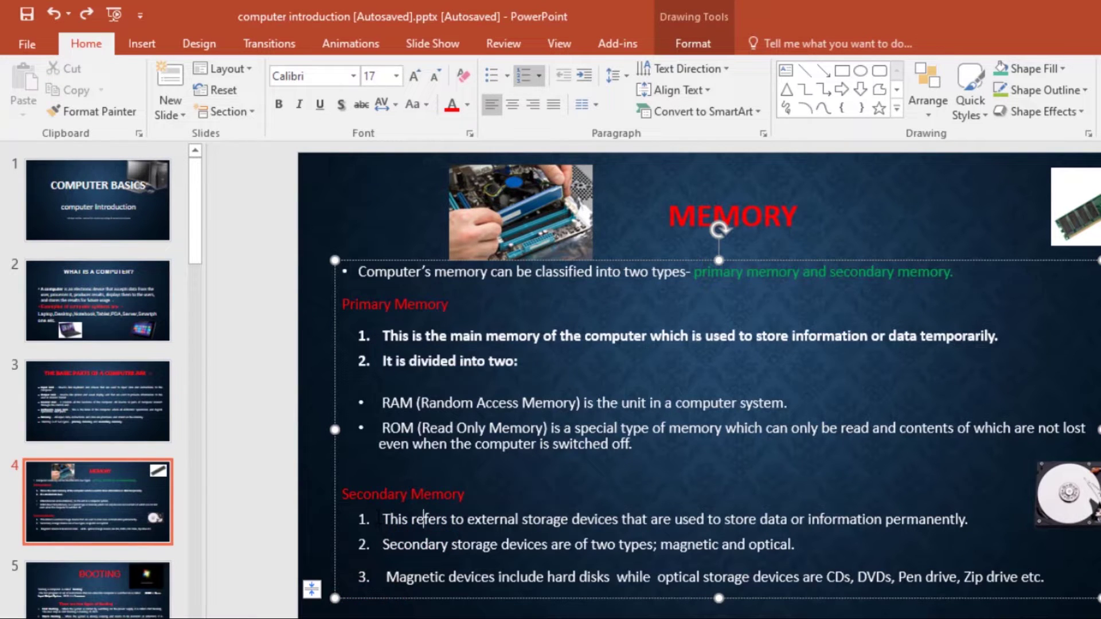
left_click_drag(372, 519, 1049, 578)
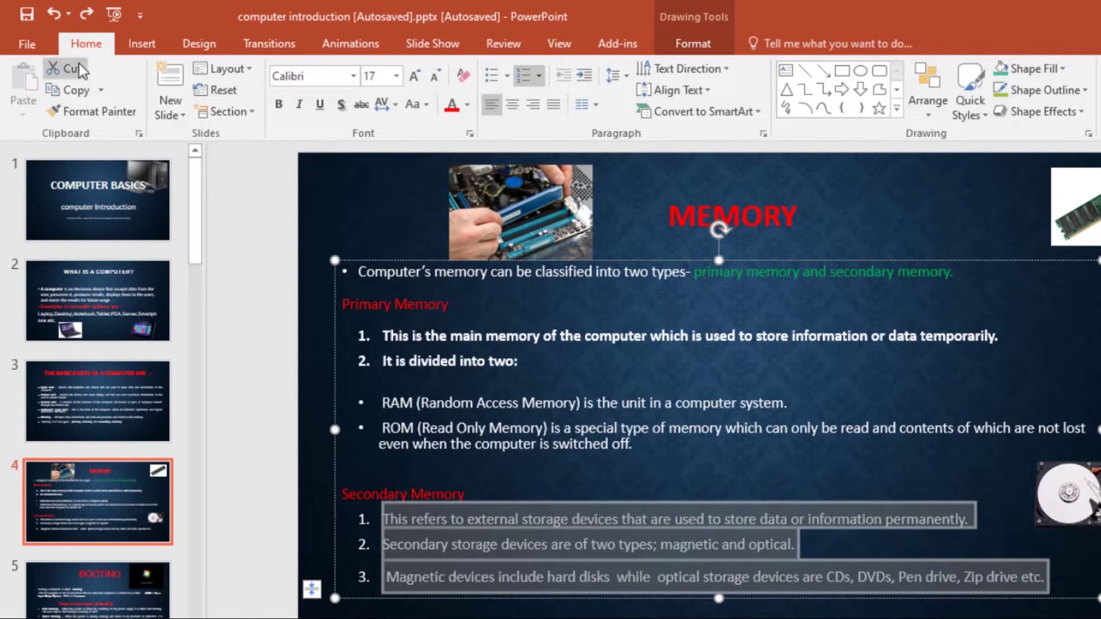
left_click(542, 76)
left_click(596, 346)
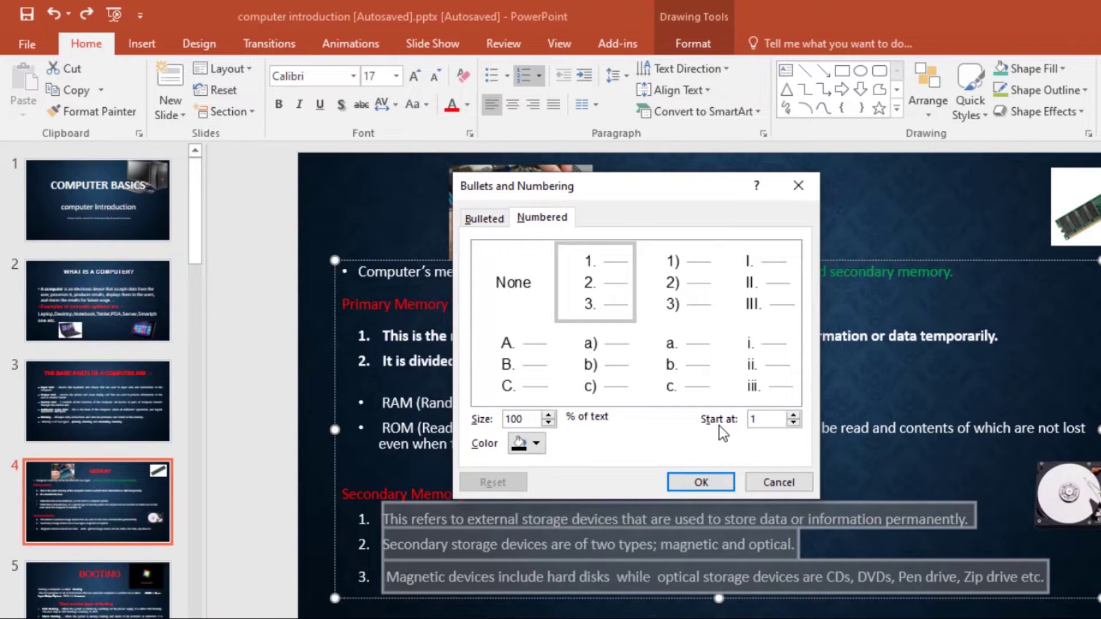
left_click(793, 415)
left_click(794, 415)
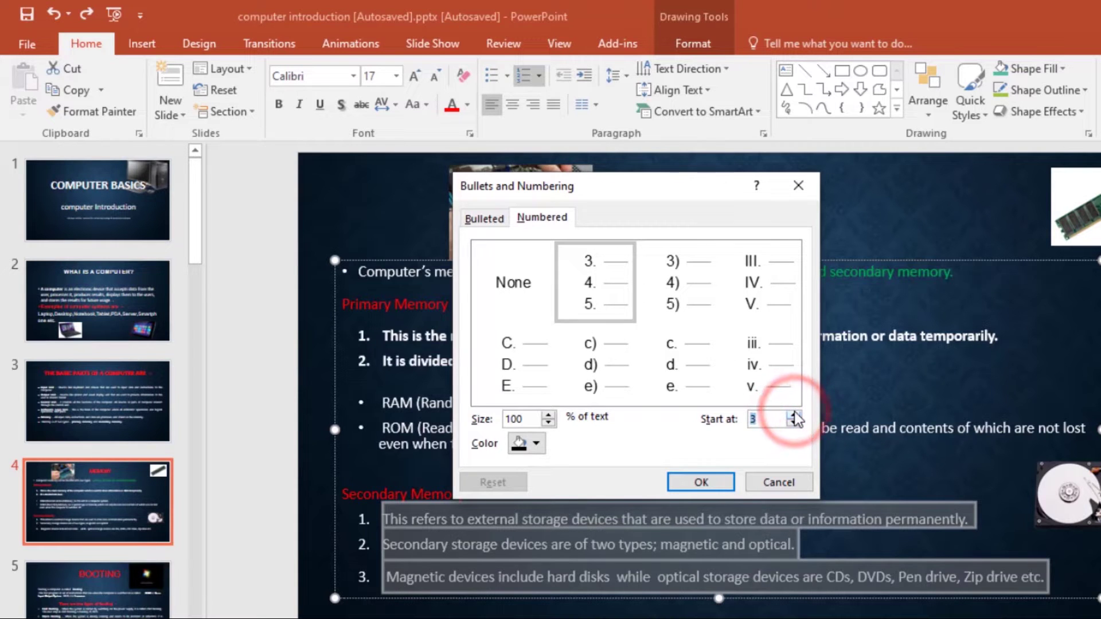
left_click(700, 483)
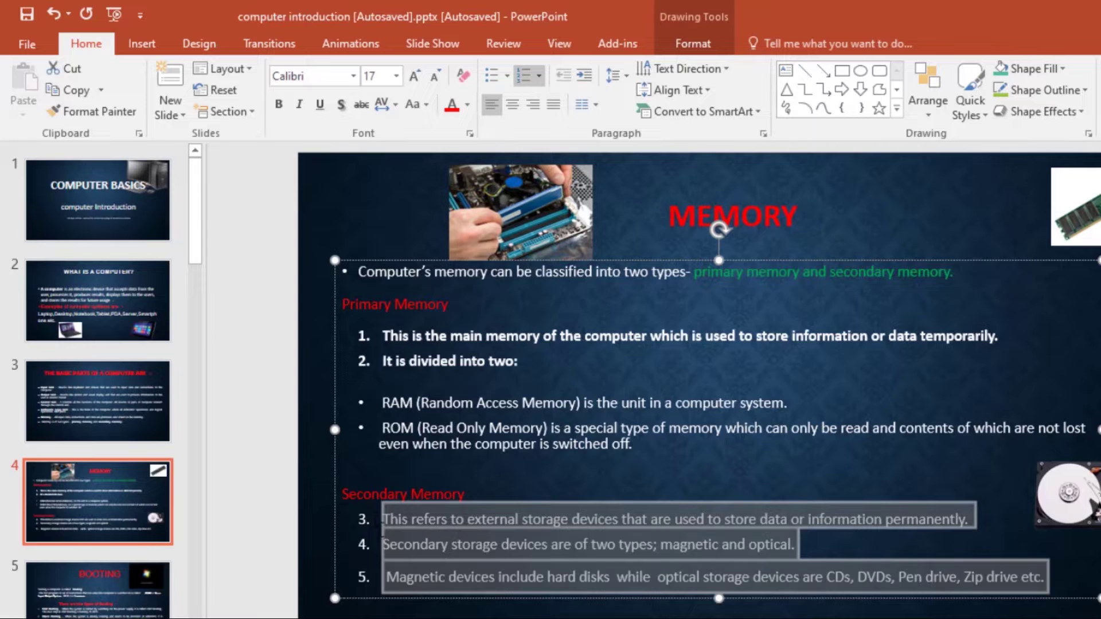
left_click(382, 521)
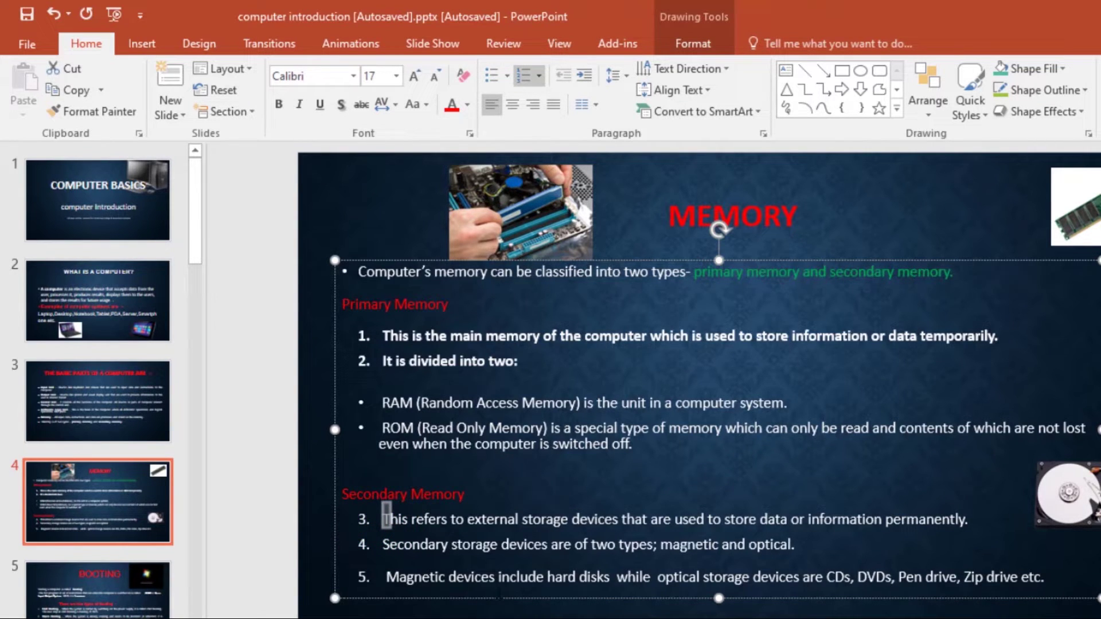
left_click(507, 587)
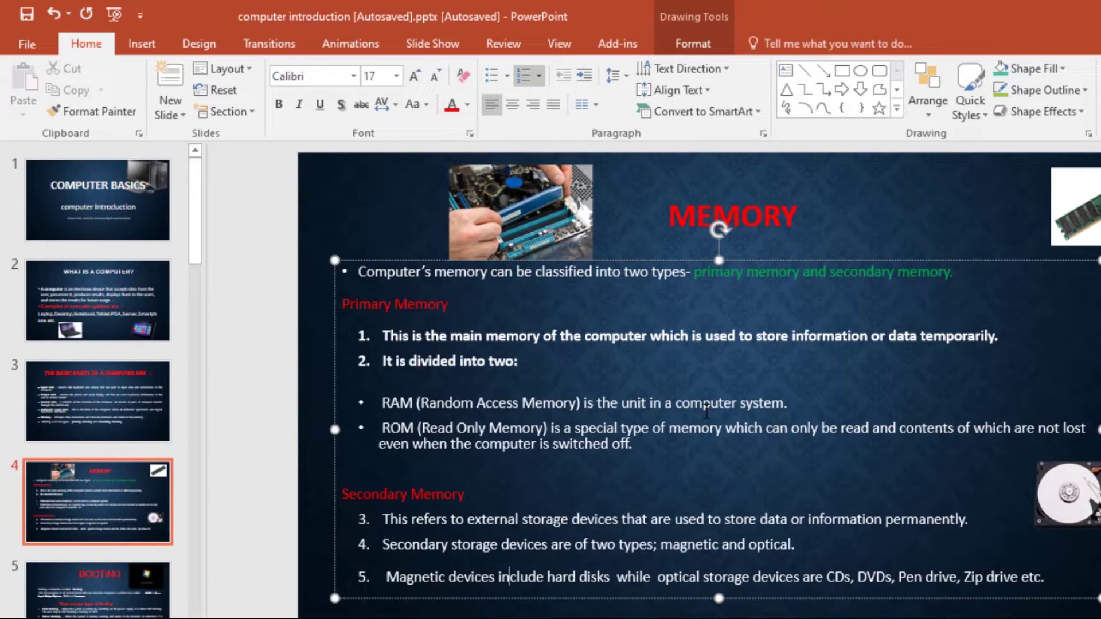
left_click(117, 367)
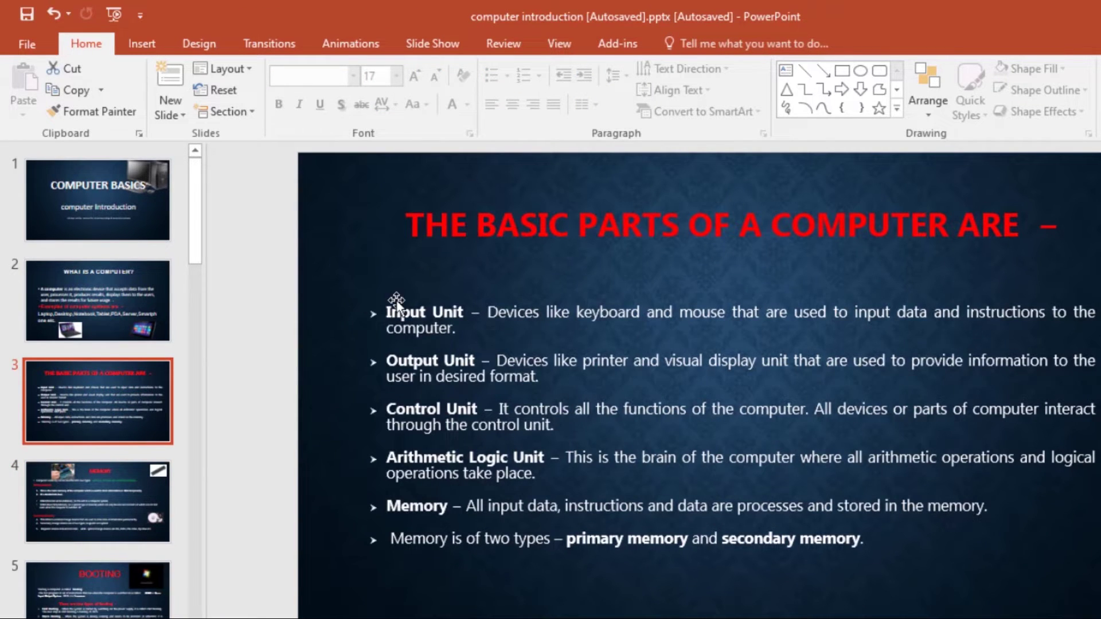
Set the slide 3 bullets to 70% of text size in Pink, Accent 5, Darker 25%.
mouse_move(385, 303)
left_mouse_down()
mouse_move(618, 435)
mouse_move(835, 540)
mouse_move(884, 549)
left_mouse_up()
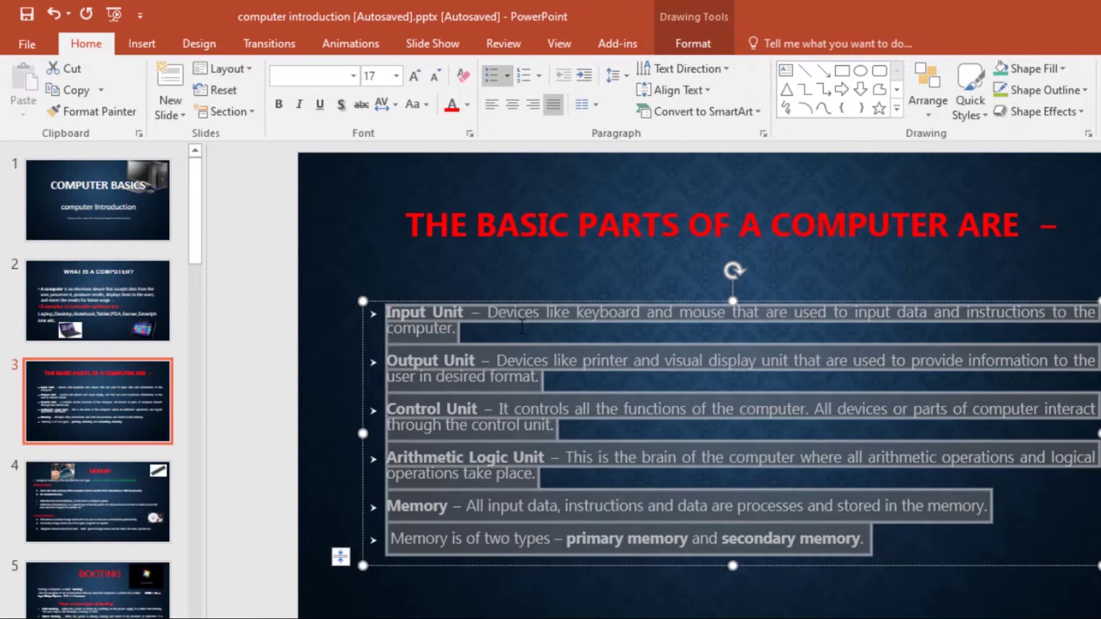
left_click(507, 76)
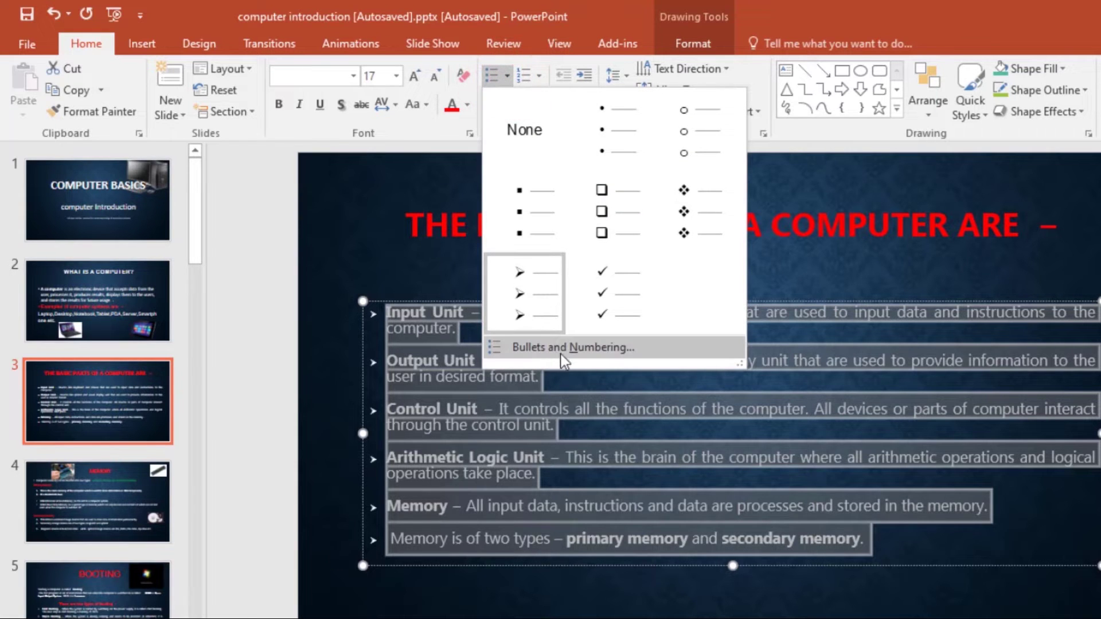
left_click(556, 348)
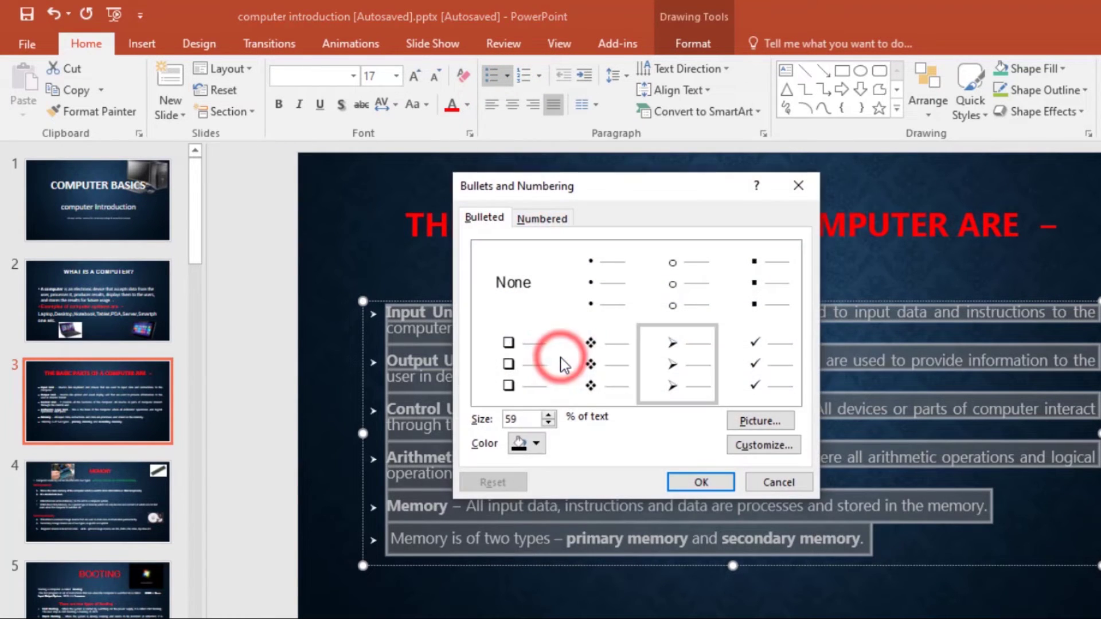
left_click_drag(617, 191, 560, 162)
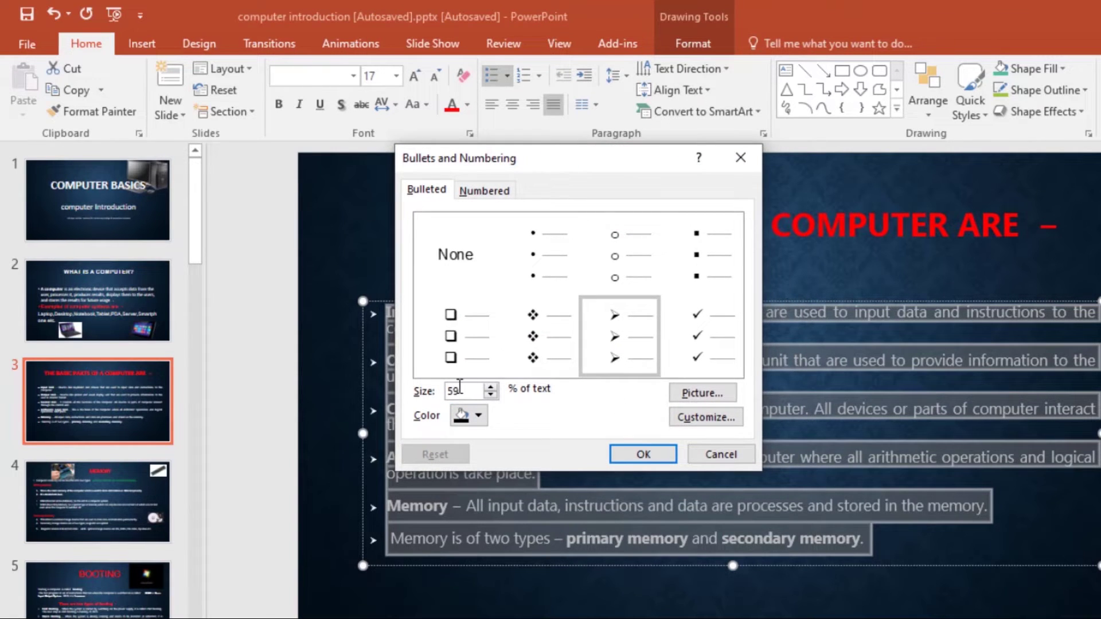
left_click(490, 387)
left_click(491, 386)
left_click(490, 388)
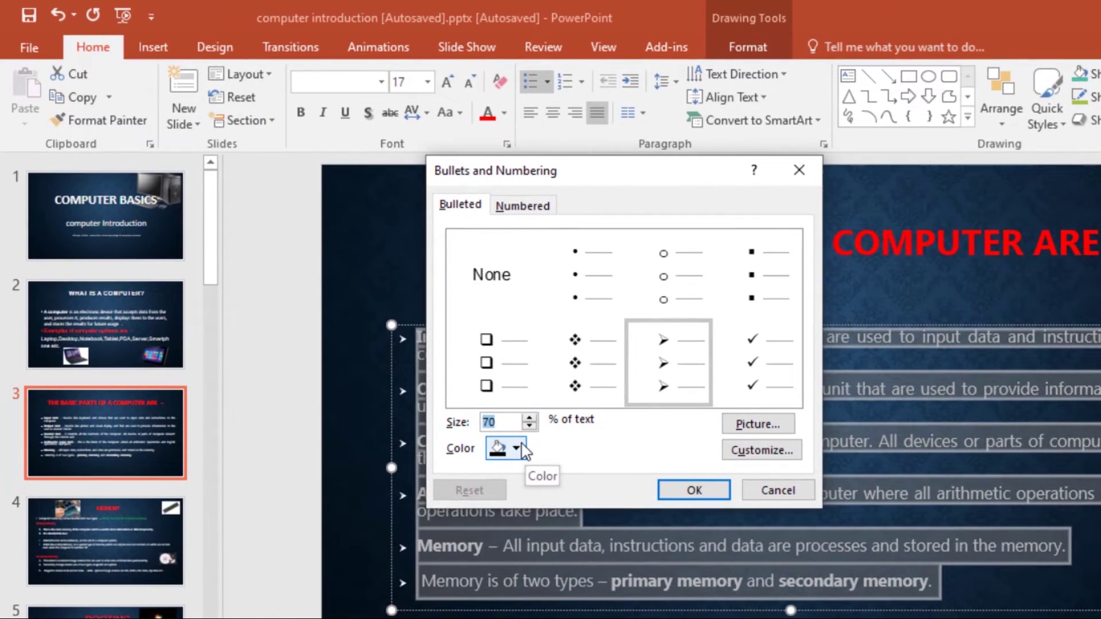
left_click(520, 450)
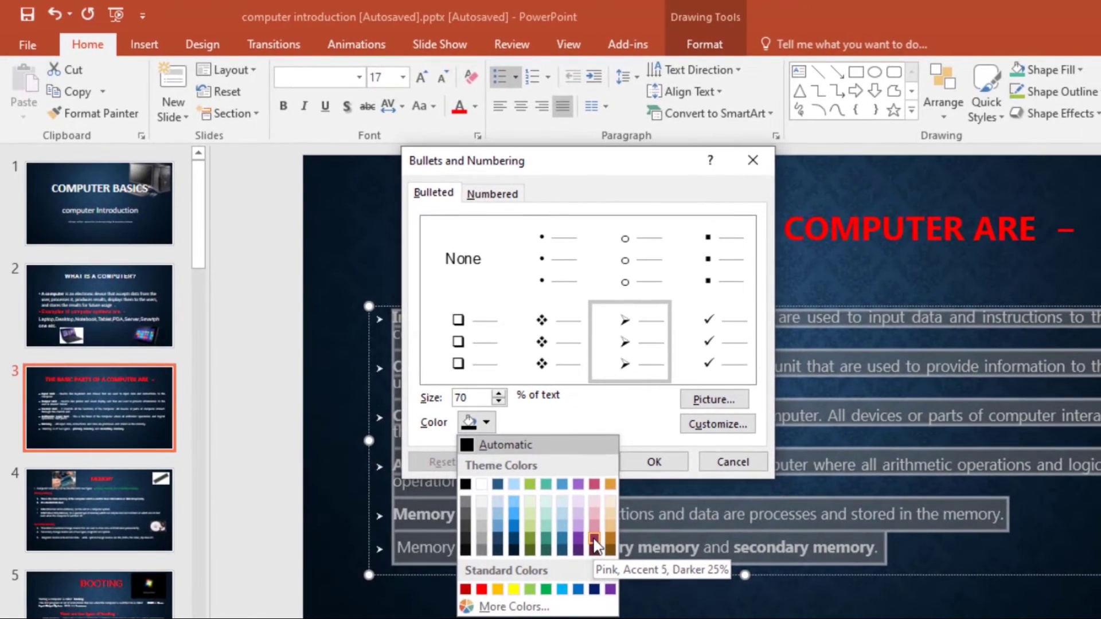
left_click(593, 537)
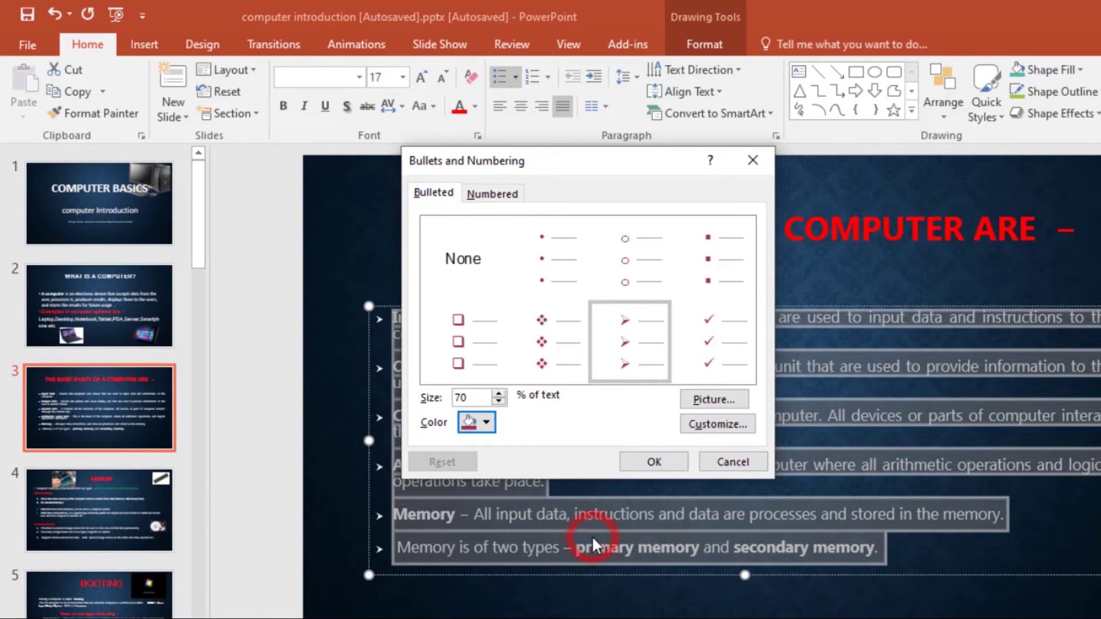
left_click(643, 464)
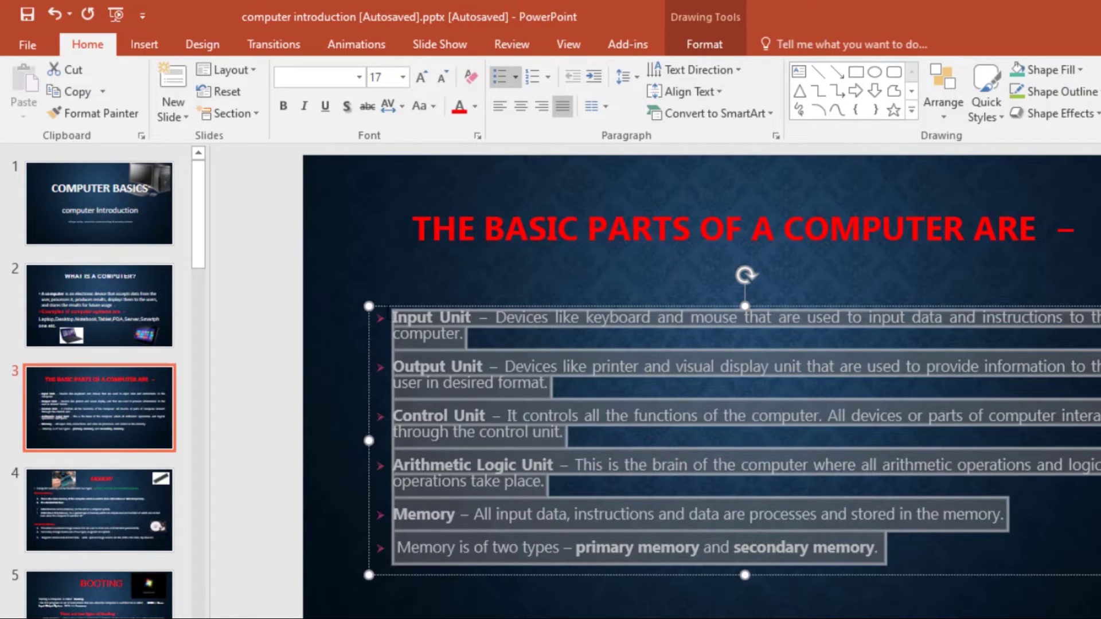
left_click(405, 508)
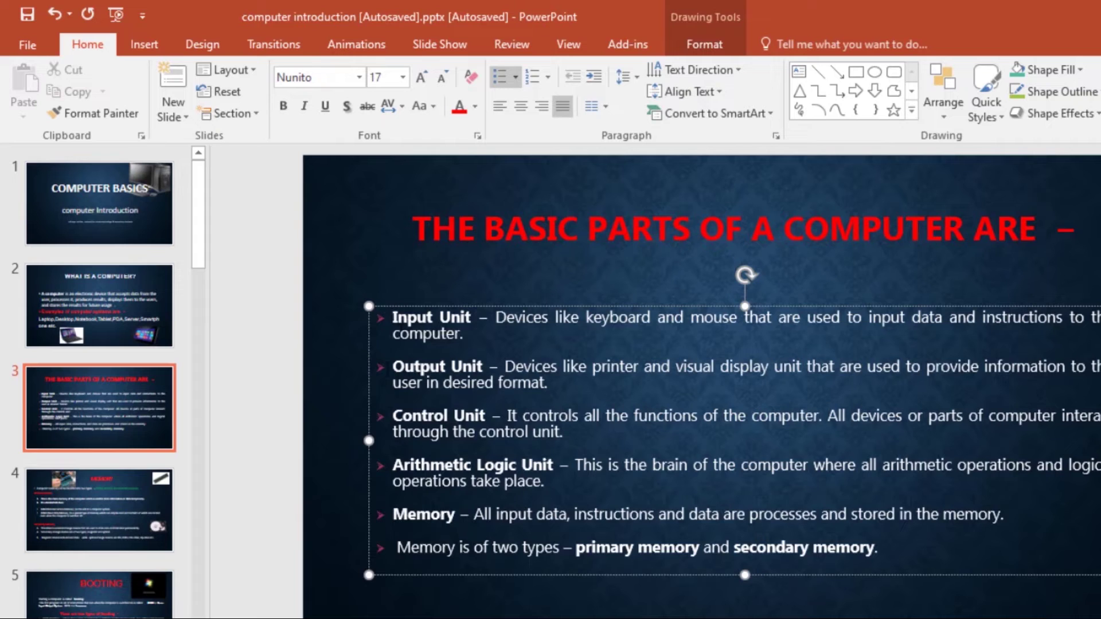
left_click_drag(389, 314, 926, 556)
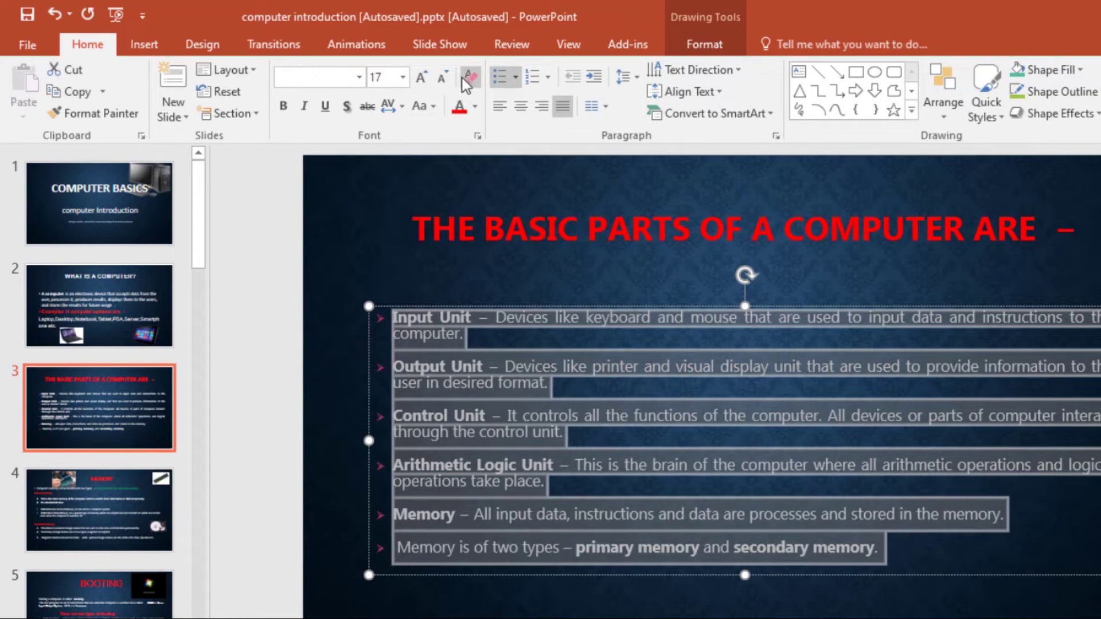
left_click(514, 77)
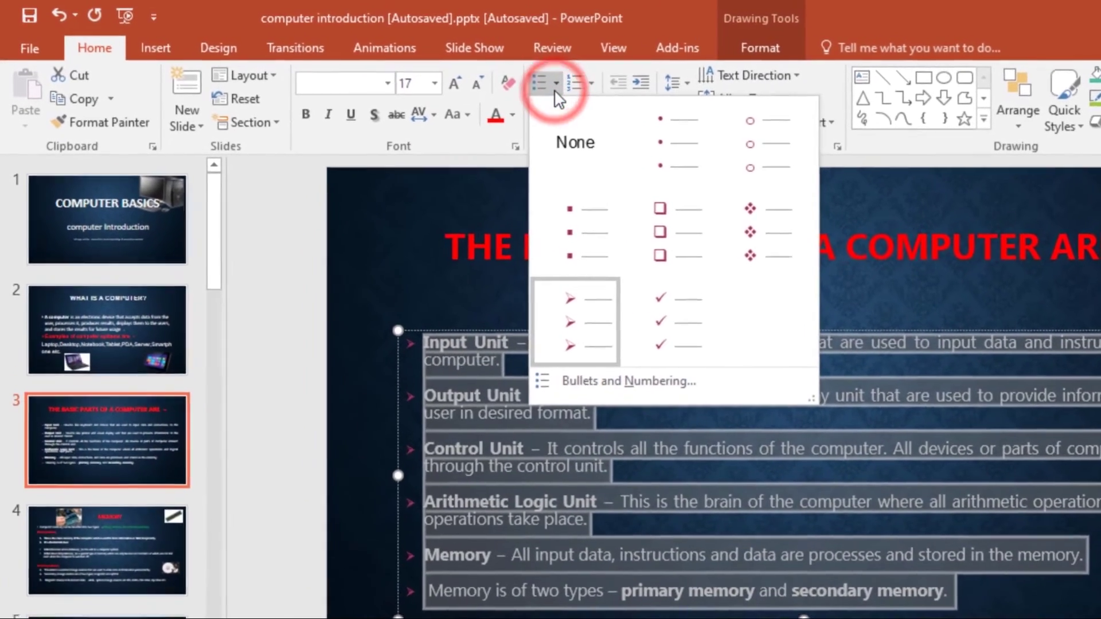
Use the Franklin Gothic Book ∂ symbol as the bullet for the slide 3 list.
left_click(660, 381)
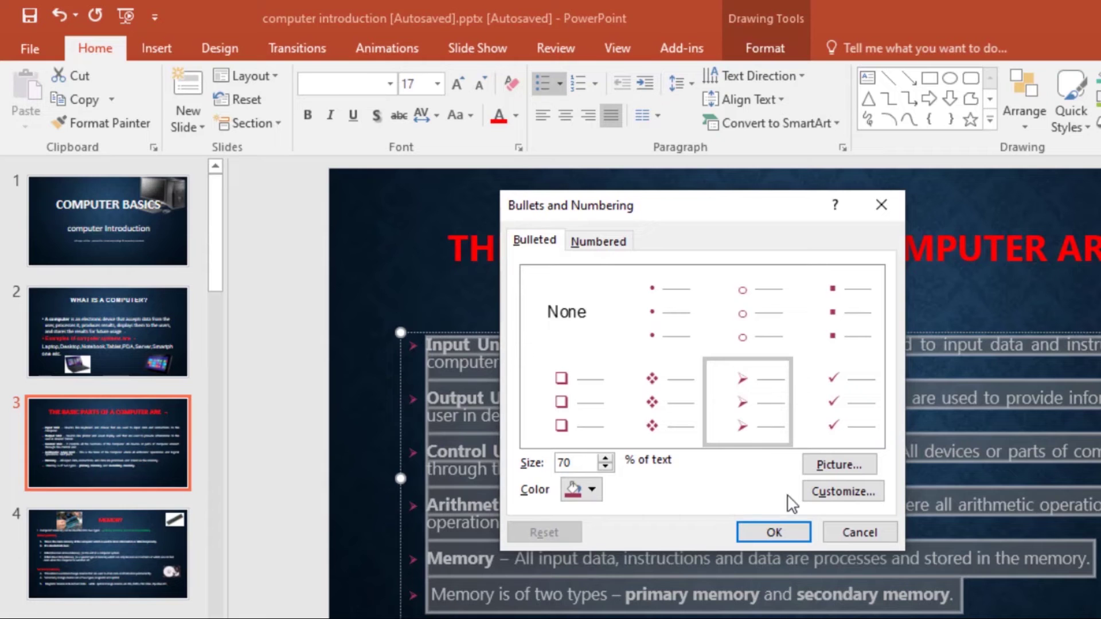
left_click(842, 493)
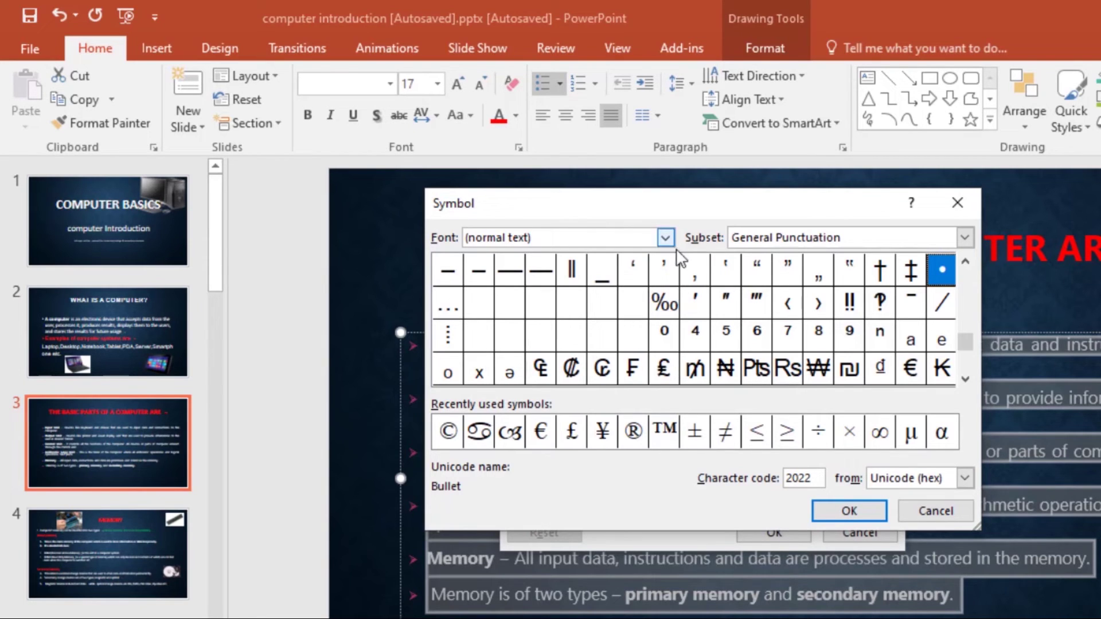
left_click(666, 237)
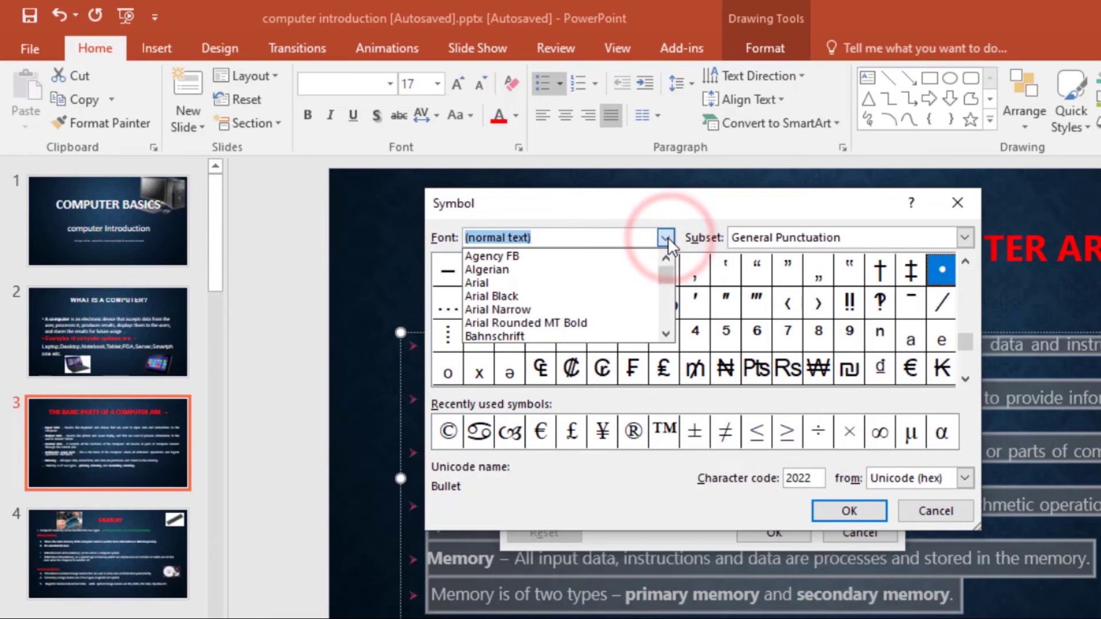
mouse_move(669, 278)
left_mouse_down()
mouse_move(679, 329)
mouse_move(673, 283)
left_mouse_up()
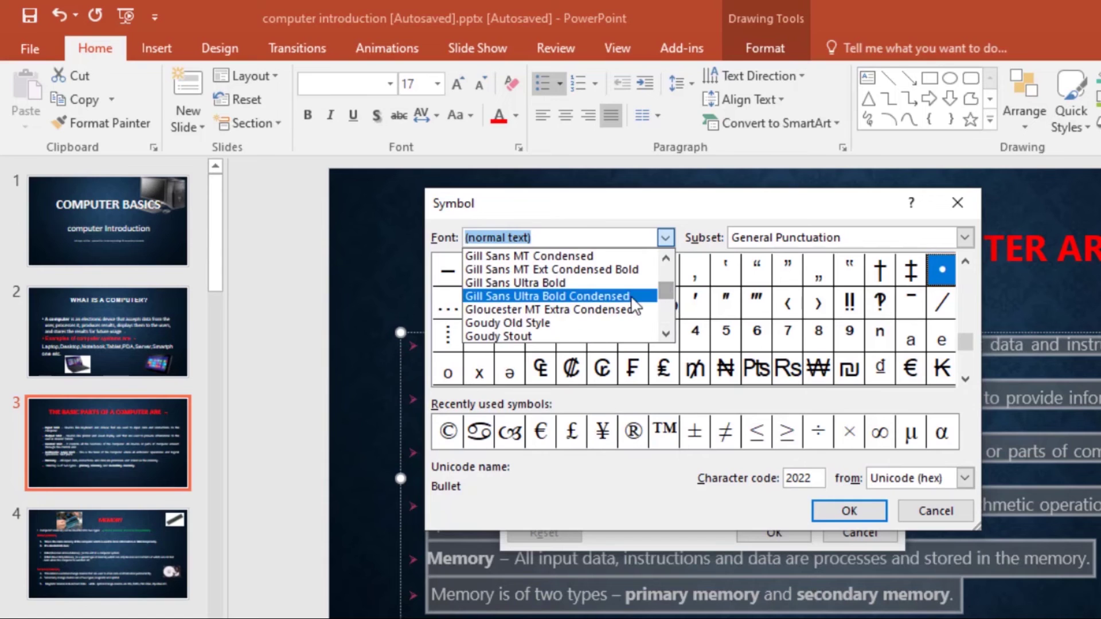
left_click(631, 299)
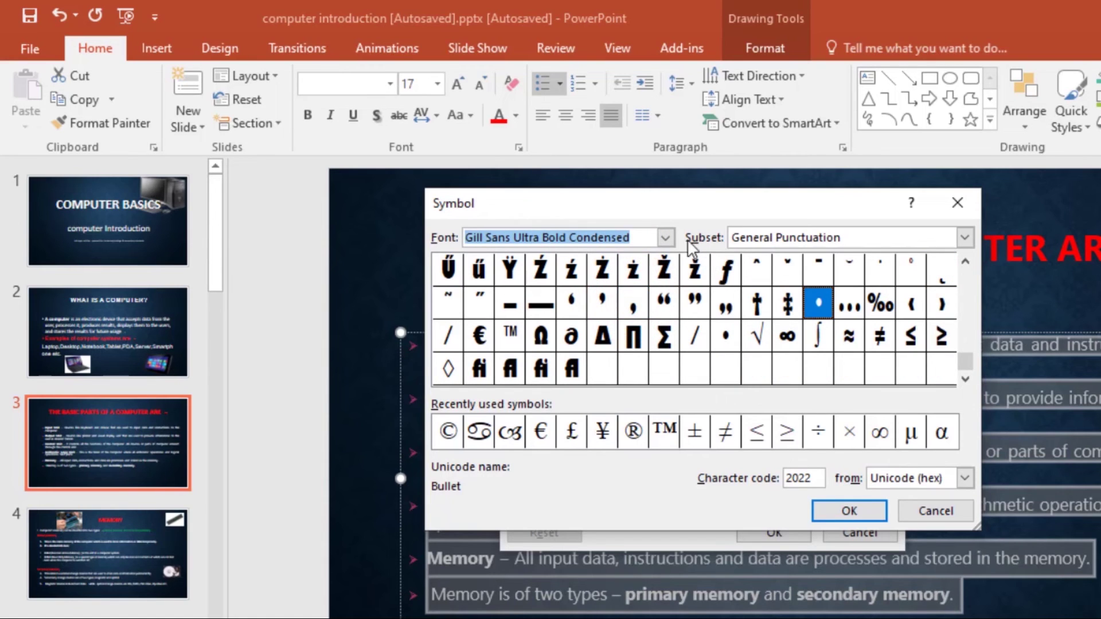
left_click(665, 238)
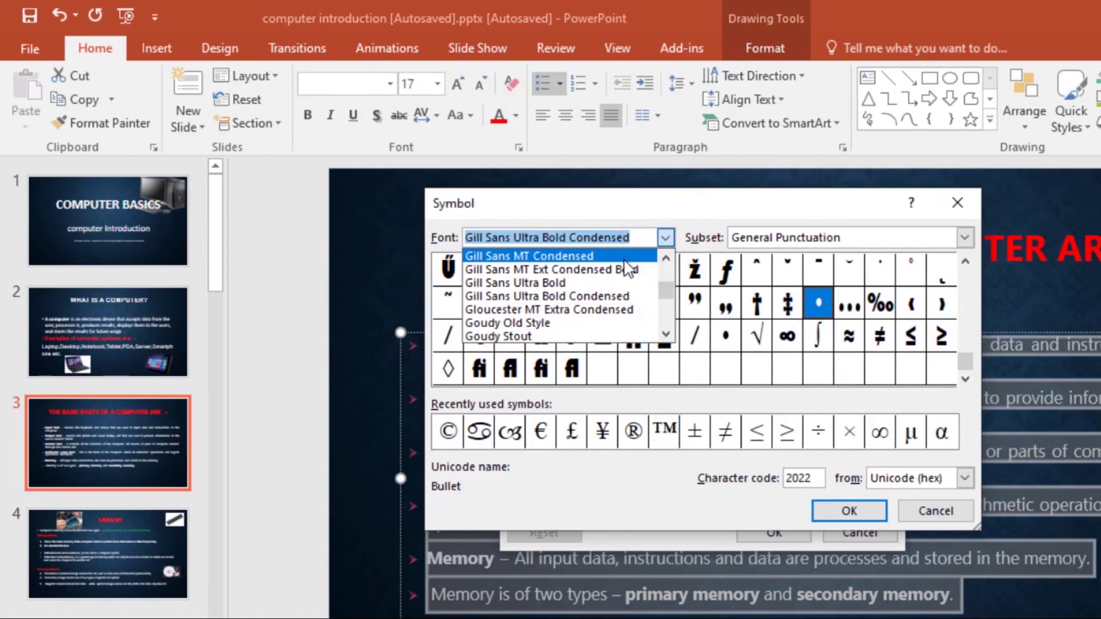
scroll(628, 268, "up", 12)
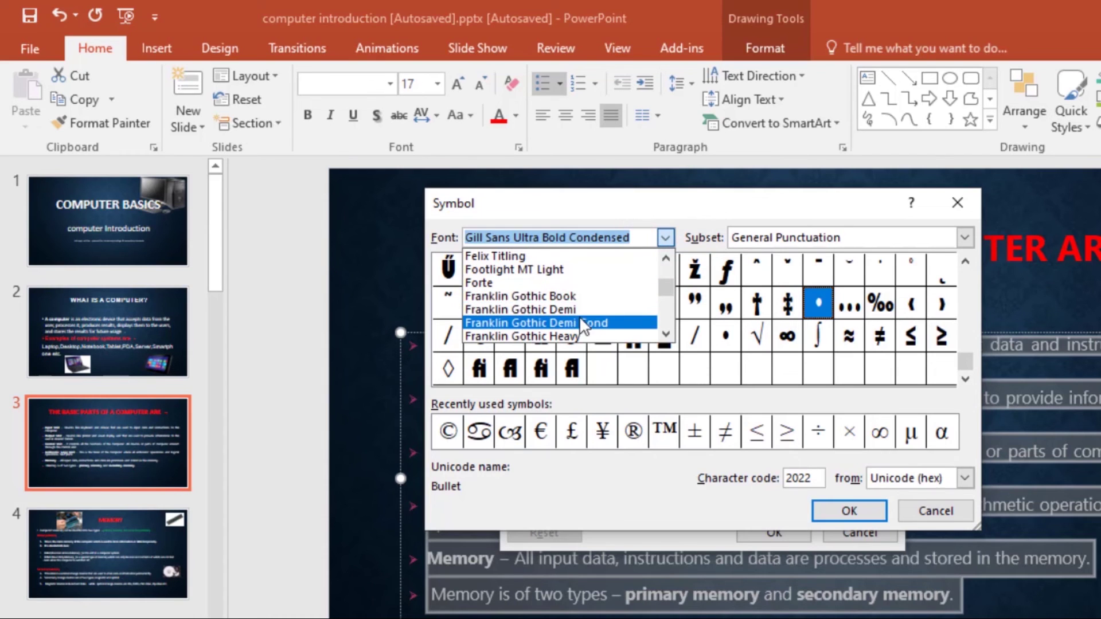
left_click(573, 297)
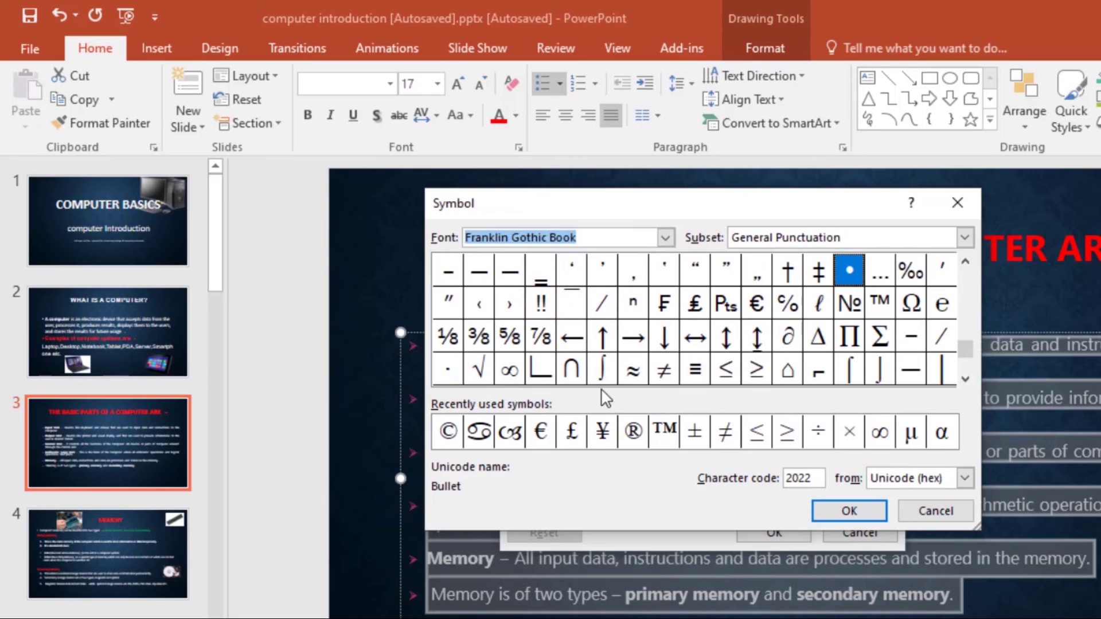
left_click(788, 341)
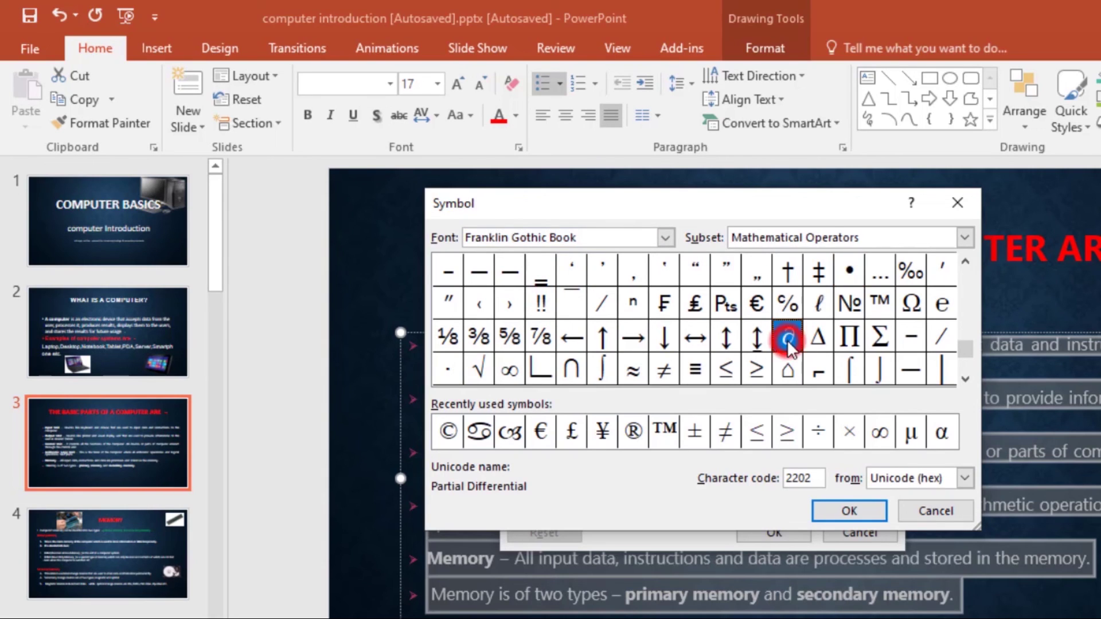
left_click(859, 512)
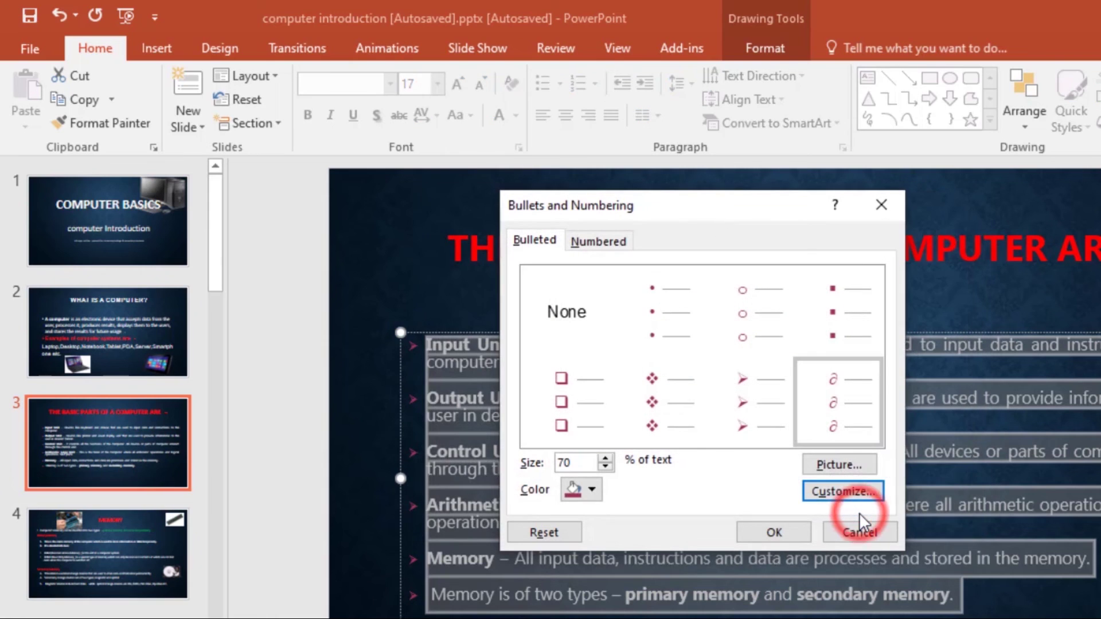
left_click(781, 528)
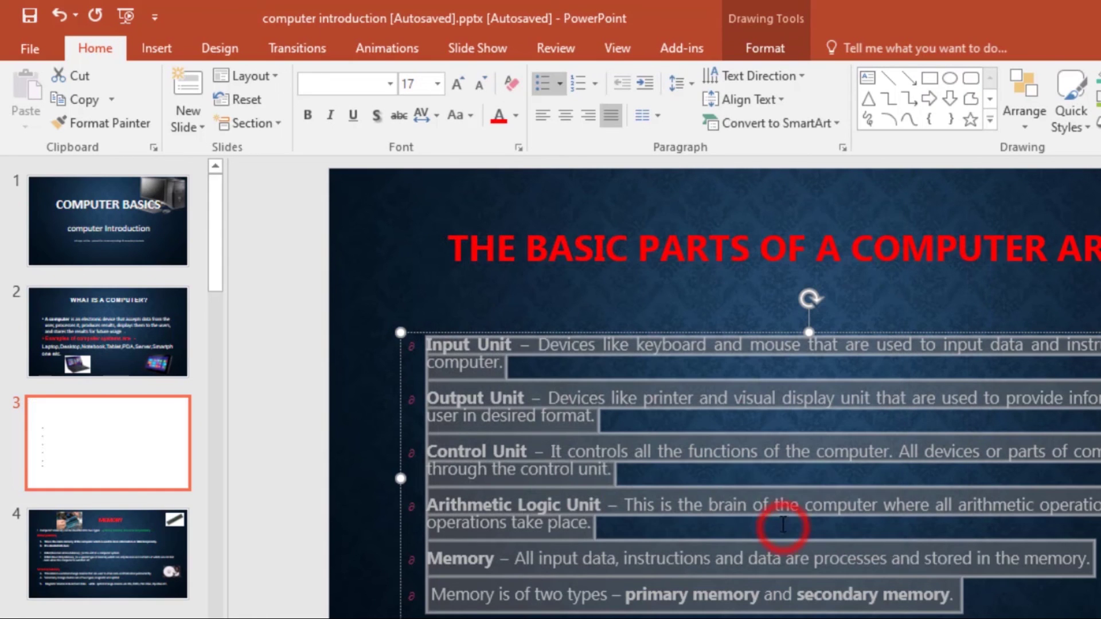